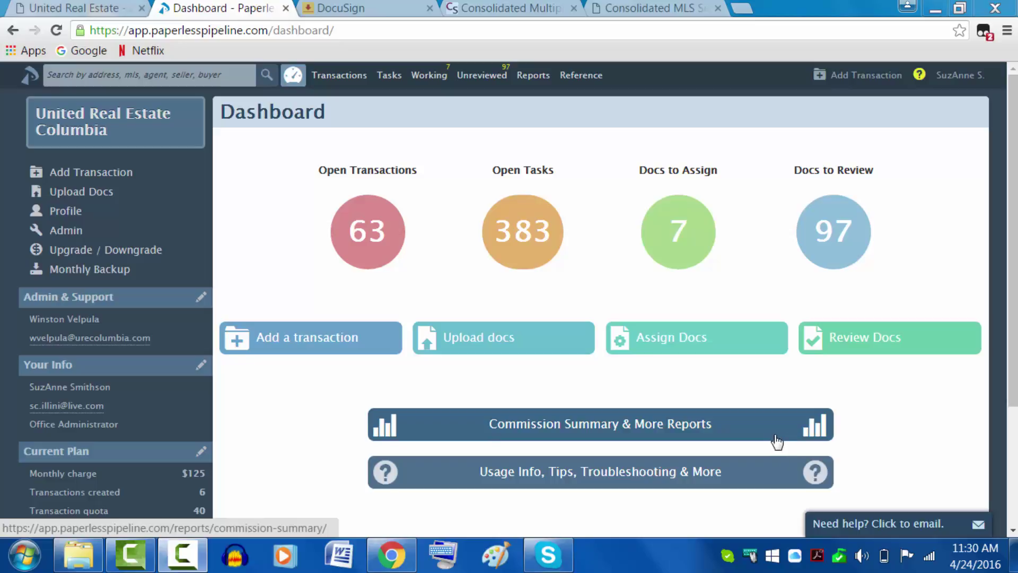
Step: Open the account menu from the user name at the top right of the dashboard
left_click(957, 85)
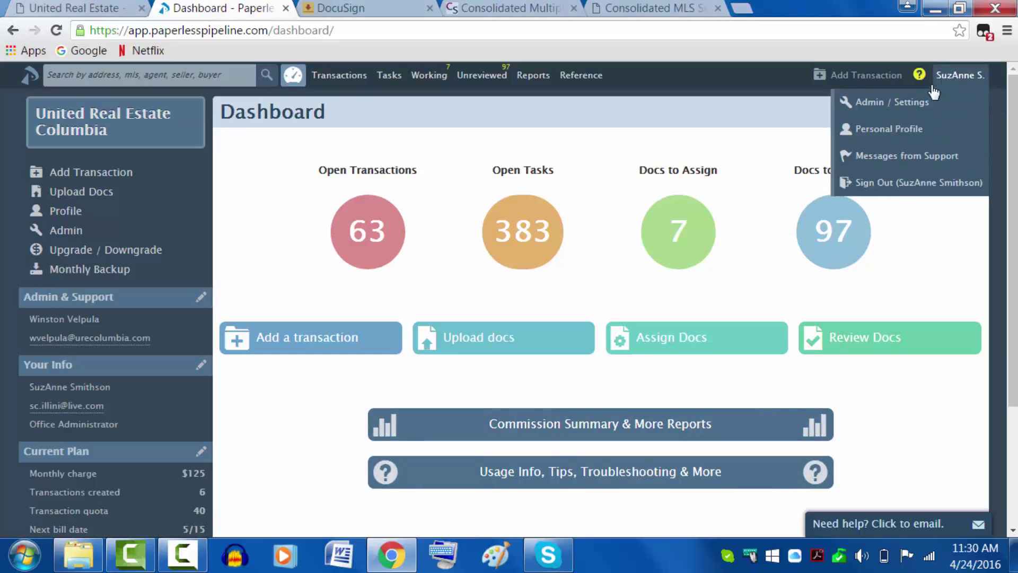
Step: Go to the Personal Profile's DocuSign Account ID field, then switch to the DocuSign tab
left_click(907, 132)
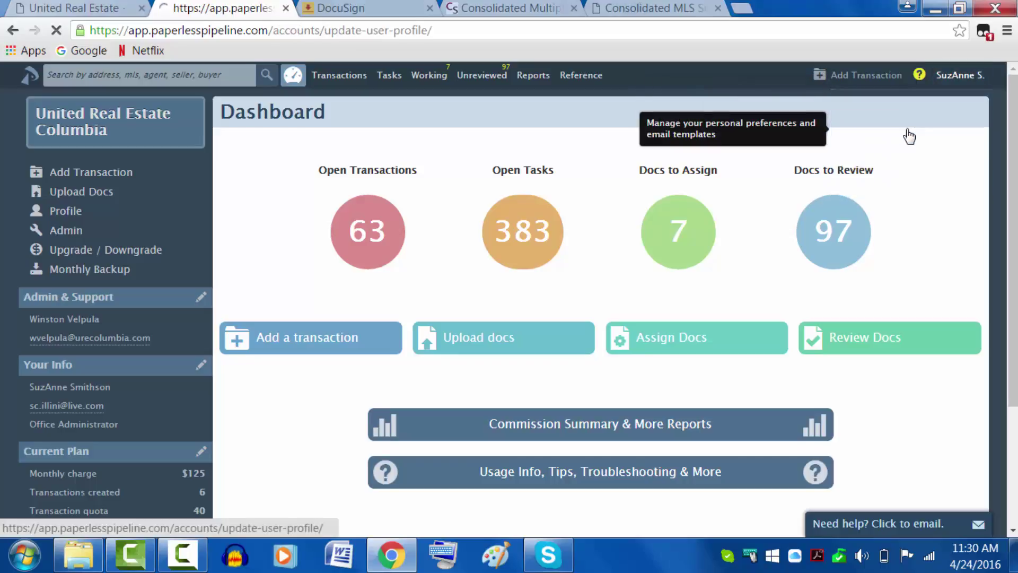
scroll(595, 263, "down", 4)
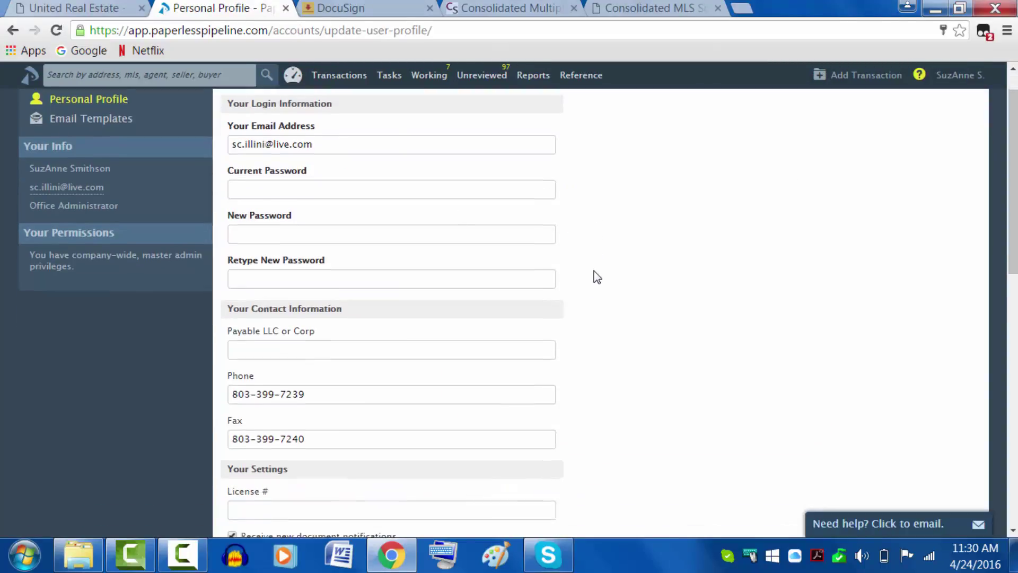
scroll(599, 273, "down", 1)
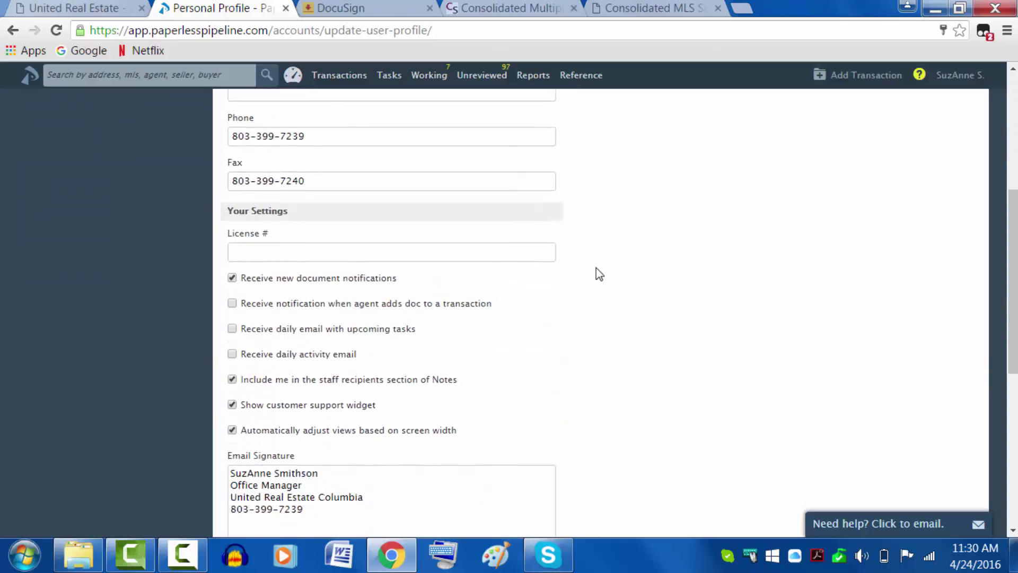
scroll(599, 274, "down", 2)
scroll(605, 276, "down", 3)
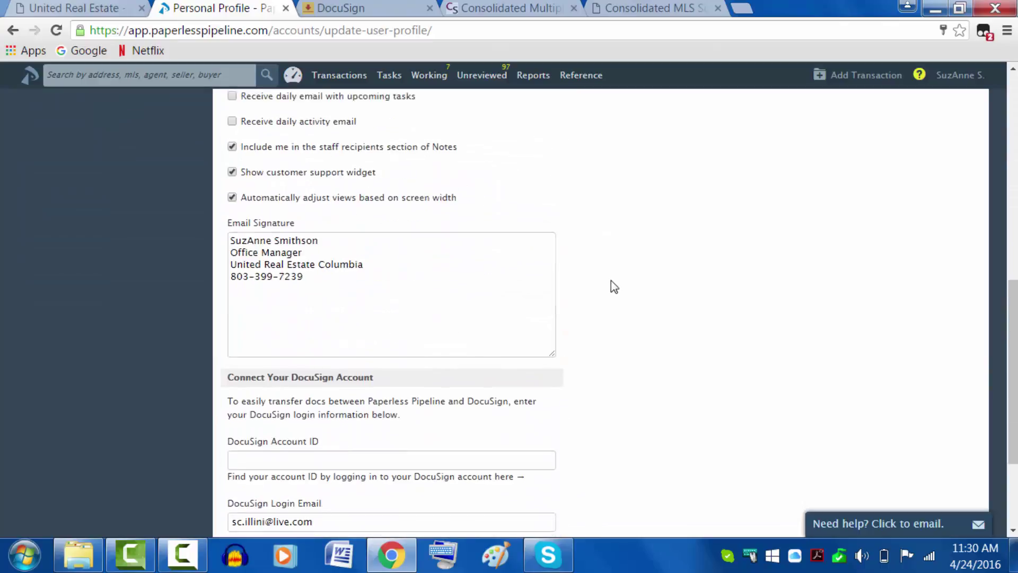
mouse_move(393, 311)
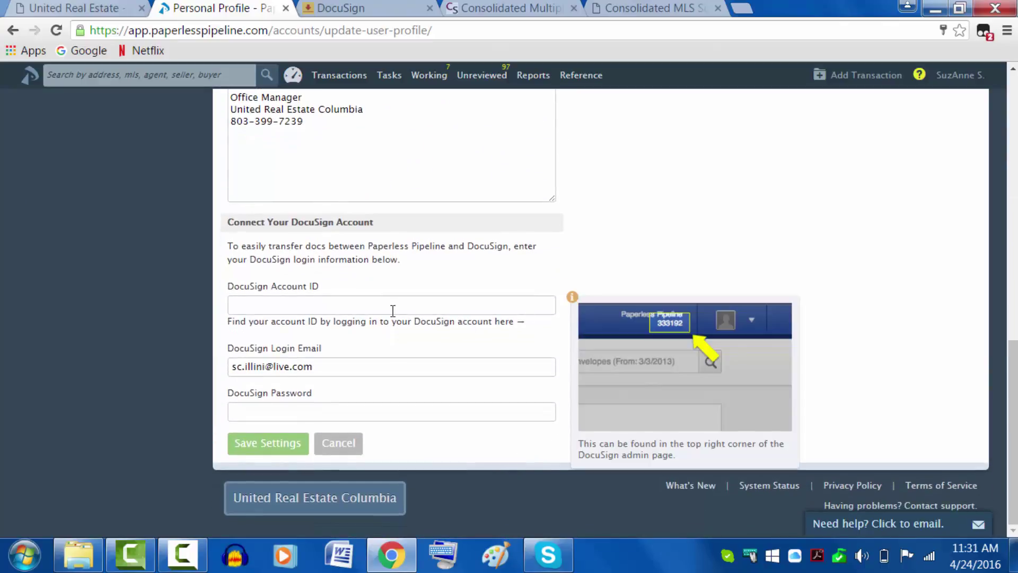
left_click(338, 304)
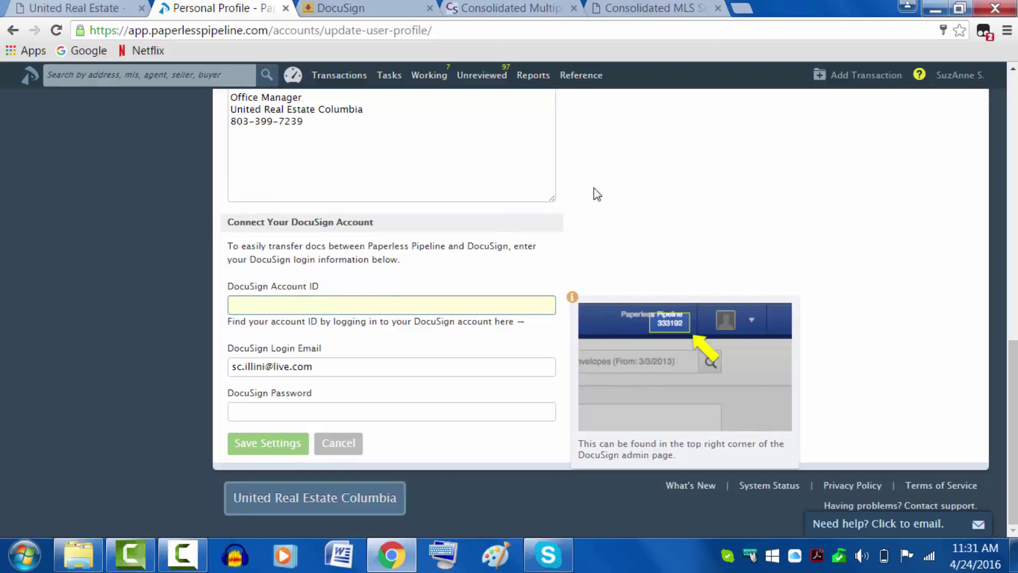
left_click(389, 3)
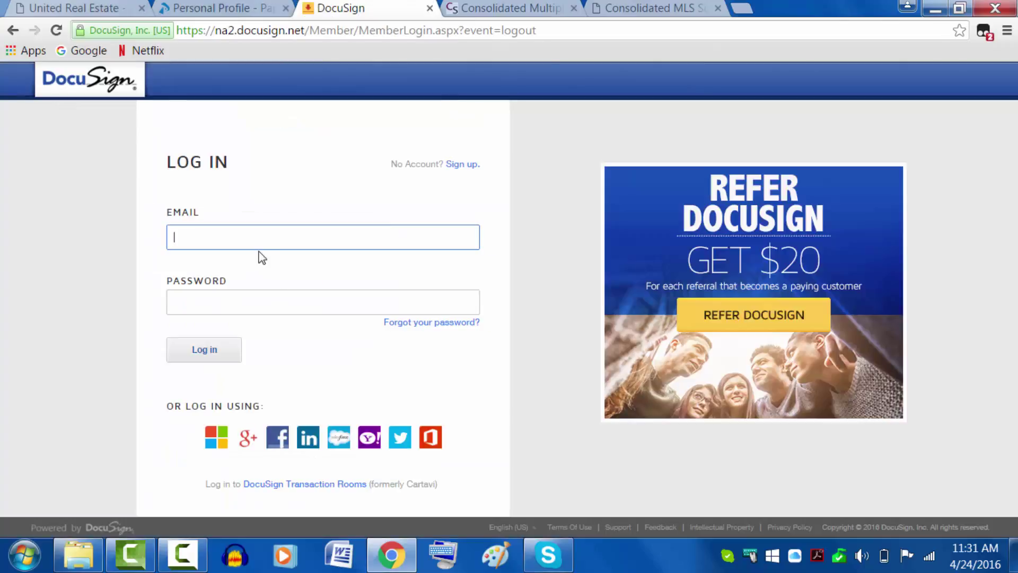
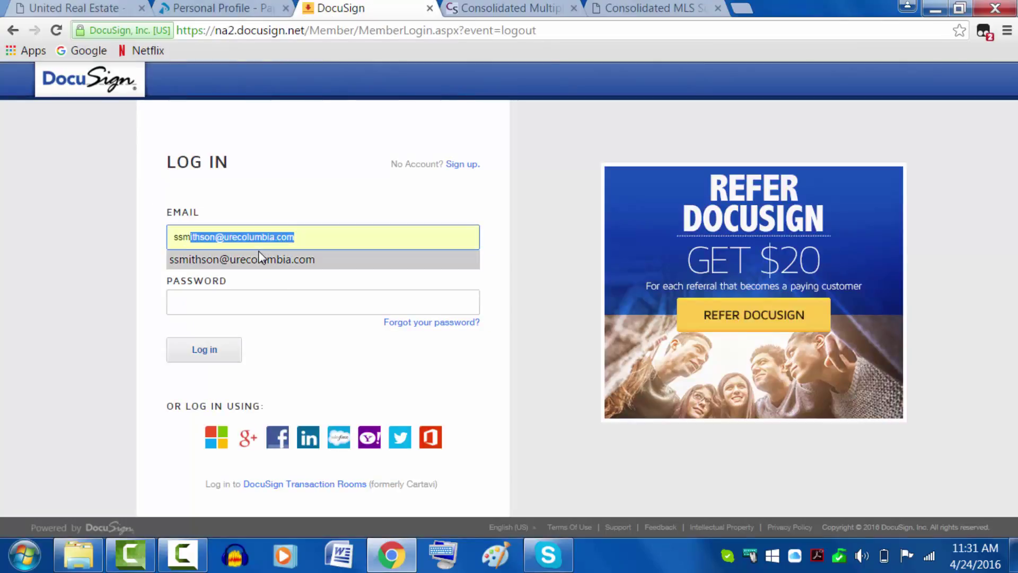
Step: Sign in to DocuSign with the suggested email, read the account ID, and return to the profile
left_click(260, 259)
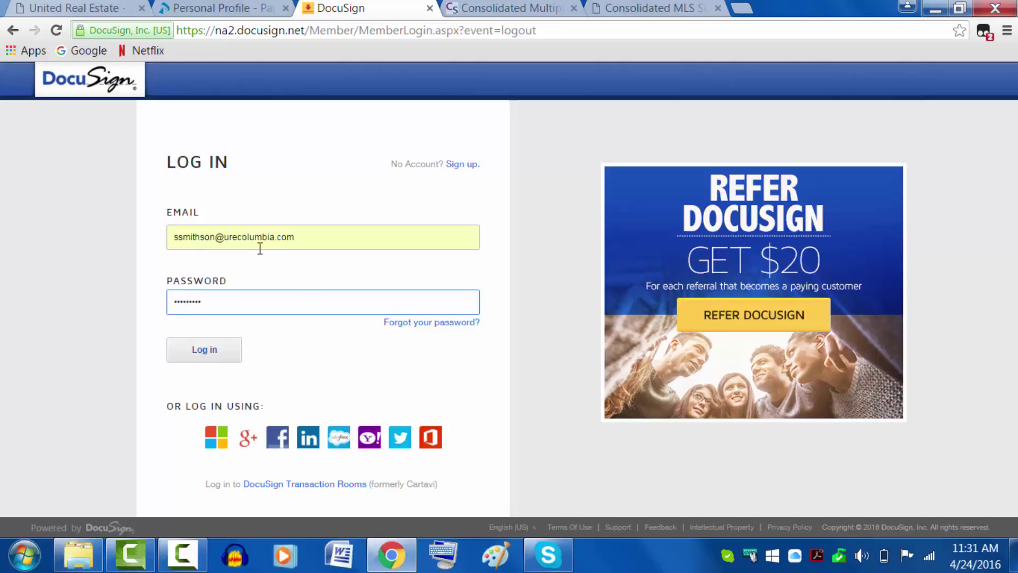
left_click(202, 349)
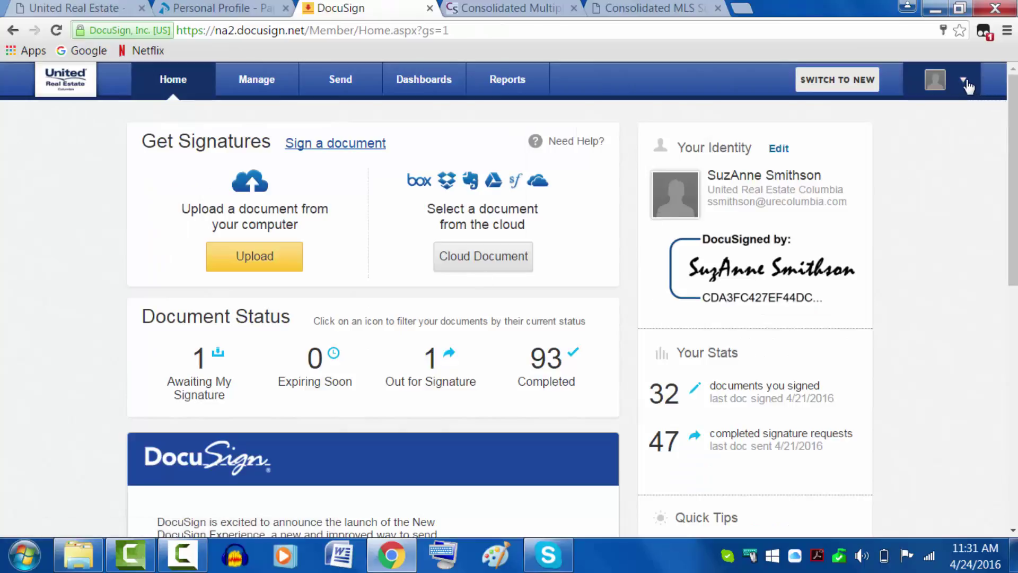
left_click(965, 84)
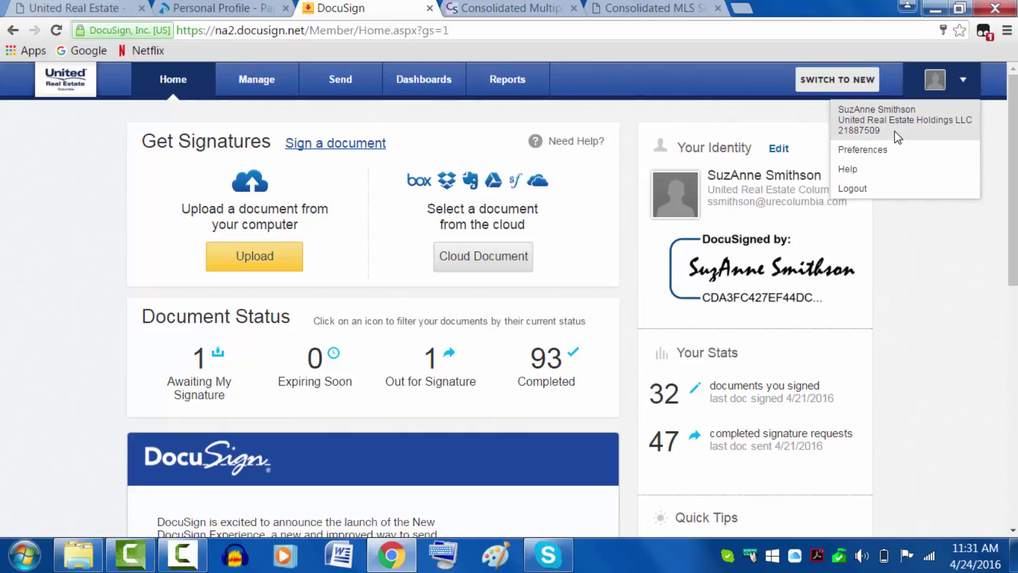
left_click(265, 21)
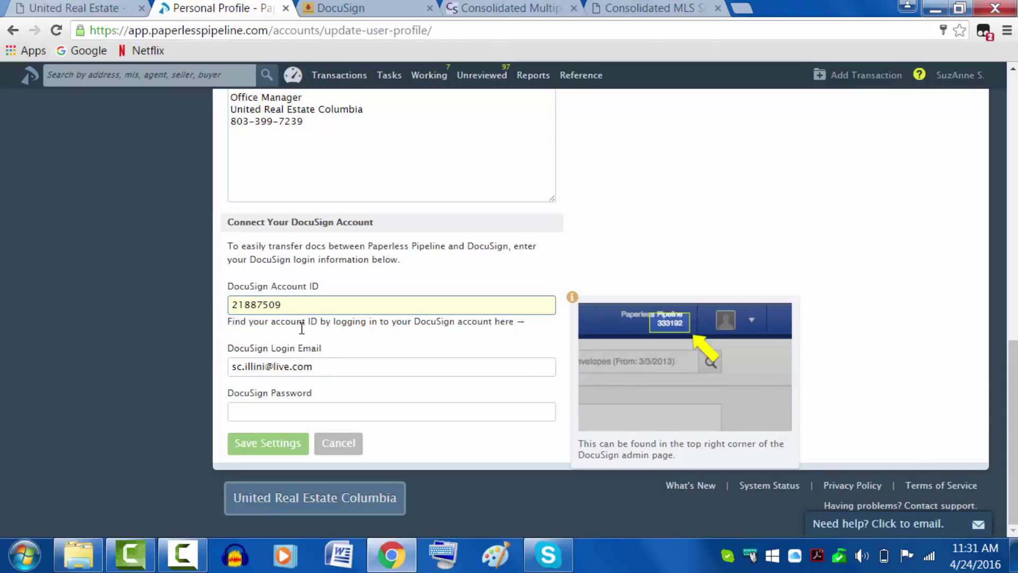
Step: Save the DocuSign login email and password in settings, then open Reference docs
triple_click(332, 365)
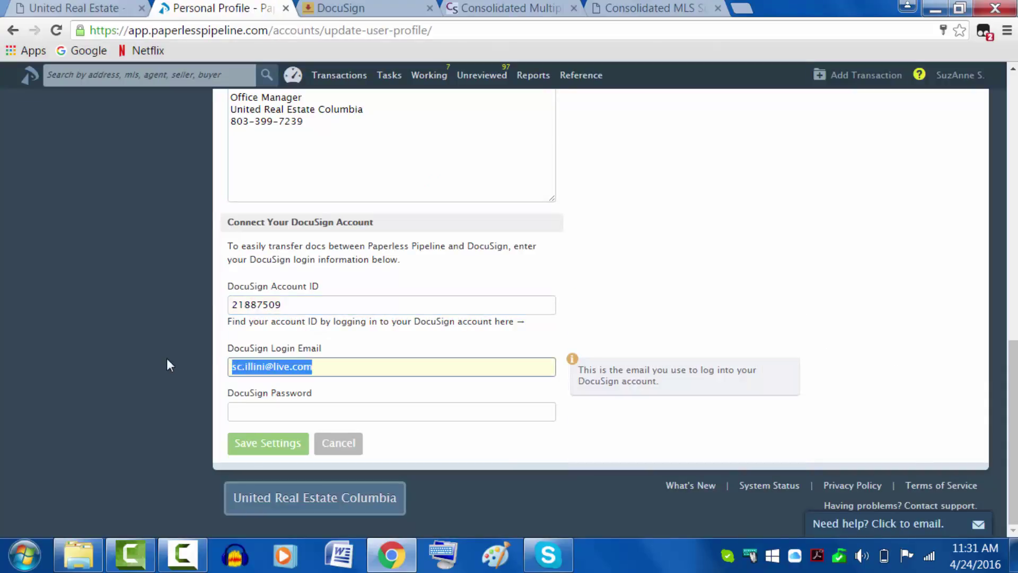
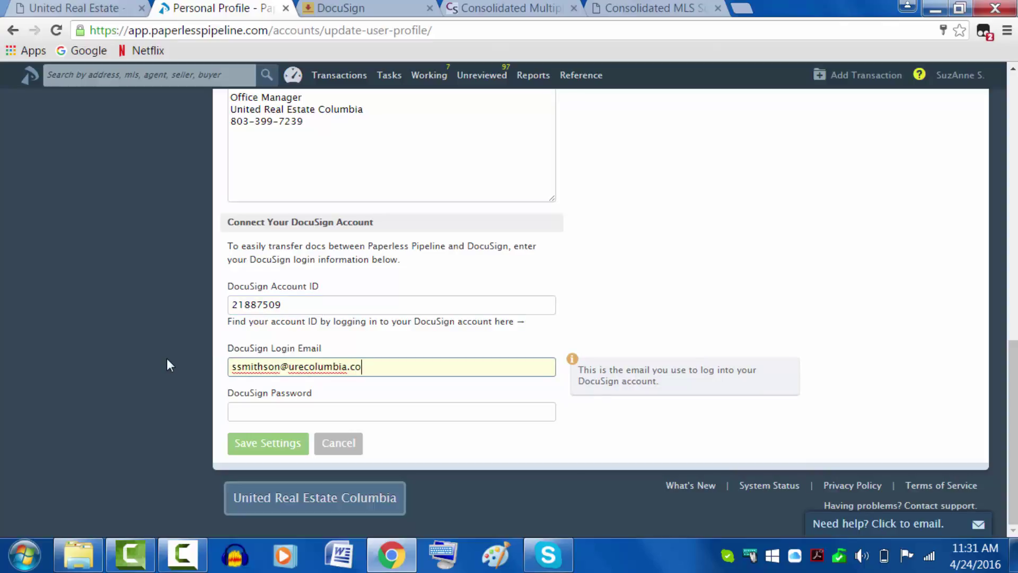
key("Tab")
type("*********")
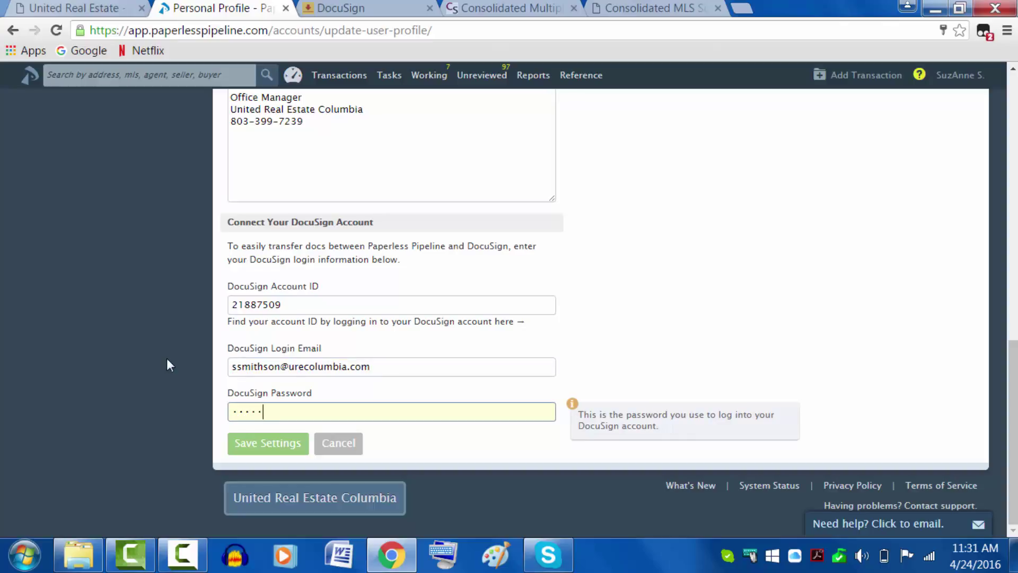
key("Tab")
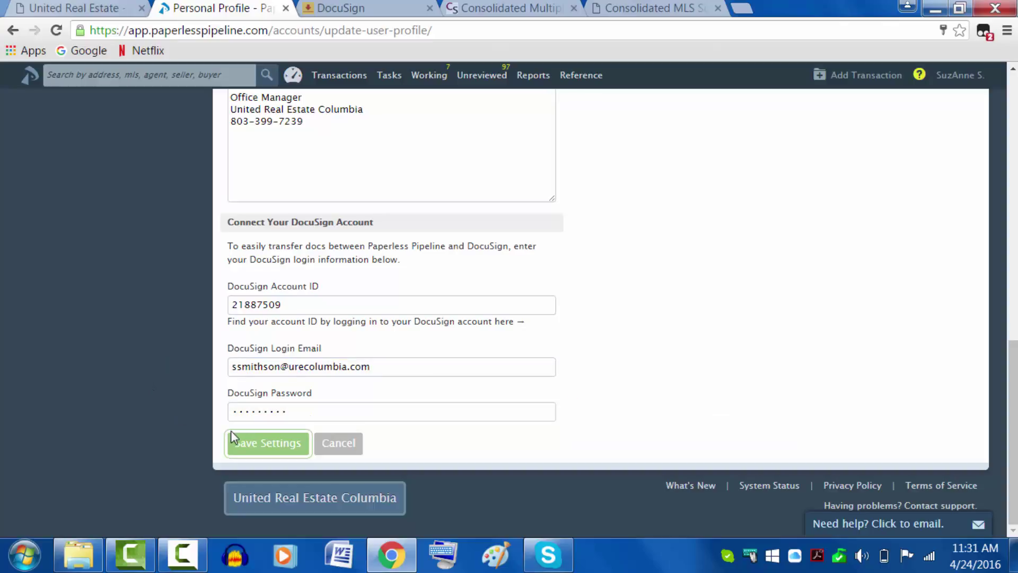
left_click(238, 451)
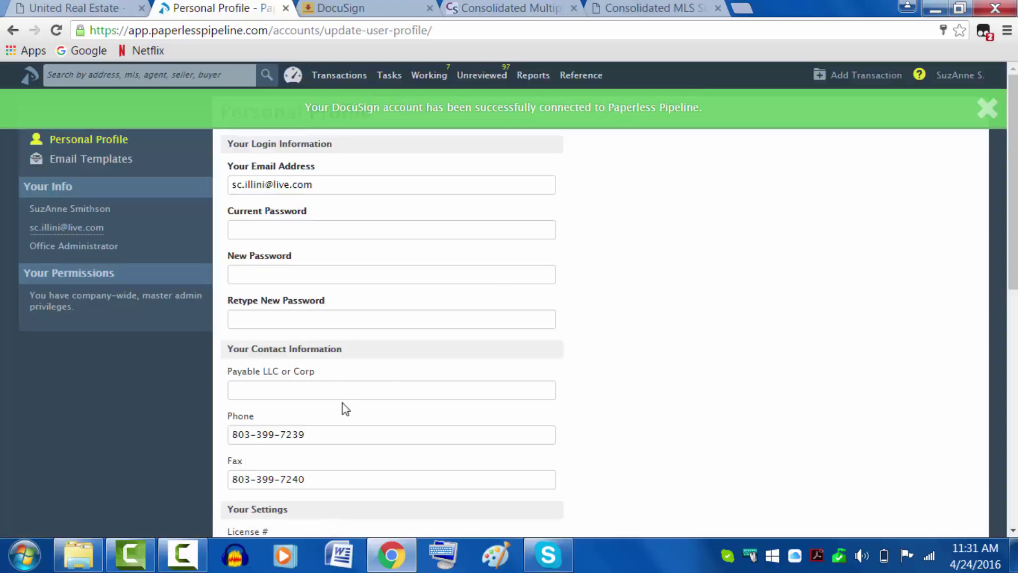
left_click(540, 127)
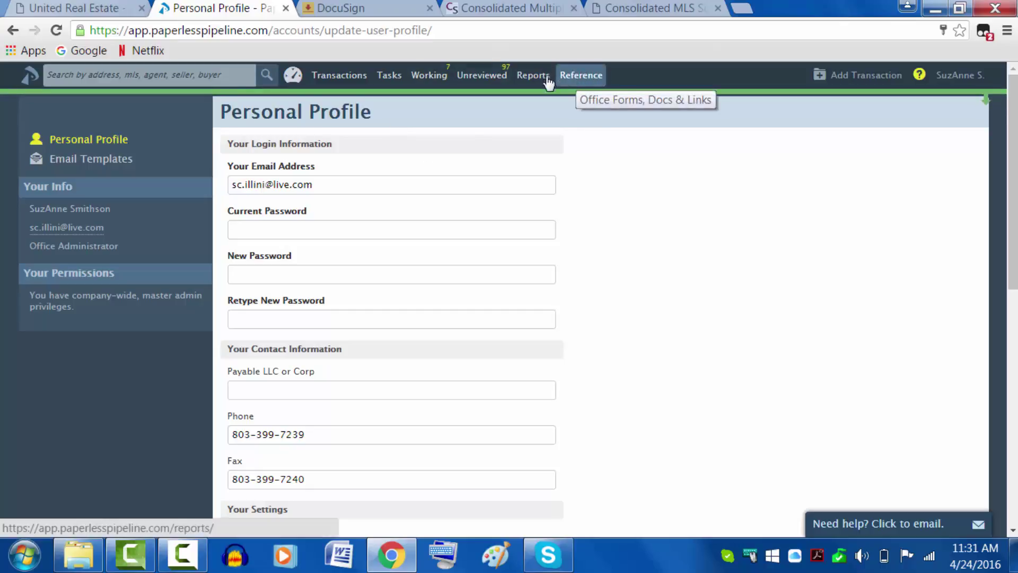
left_click(594, 80)
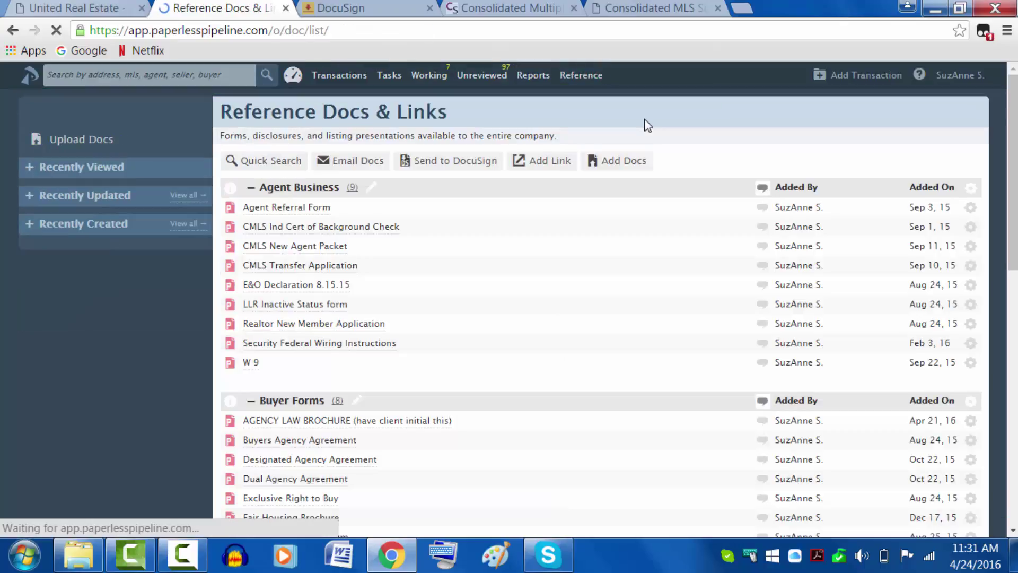
scroll(611, 251, "down", 3)
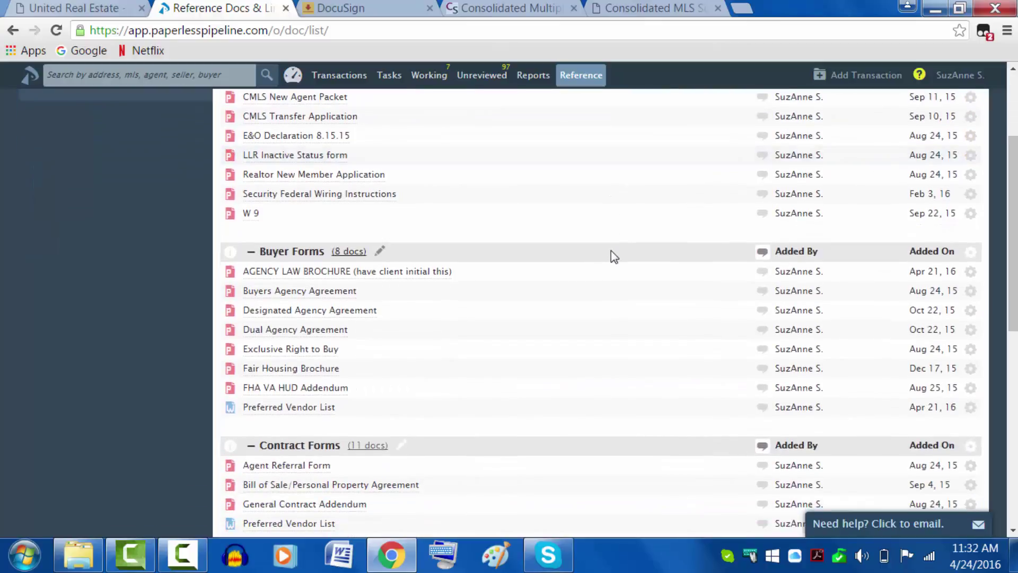
scroll(610, 252, "down", 3)
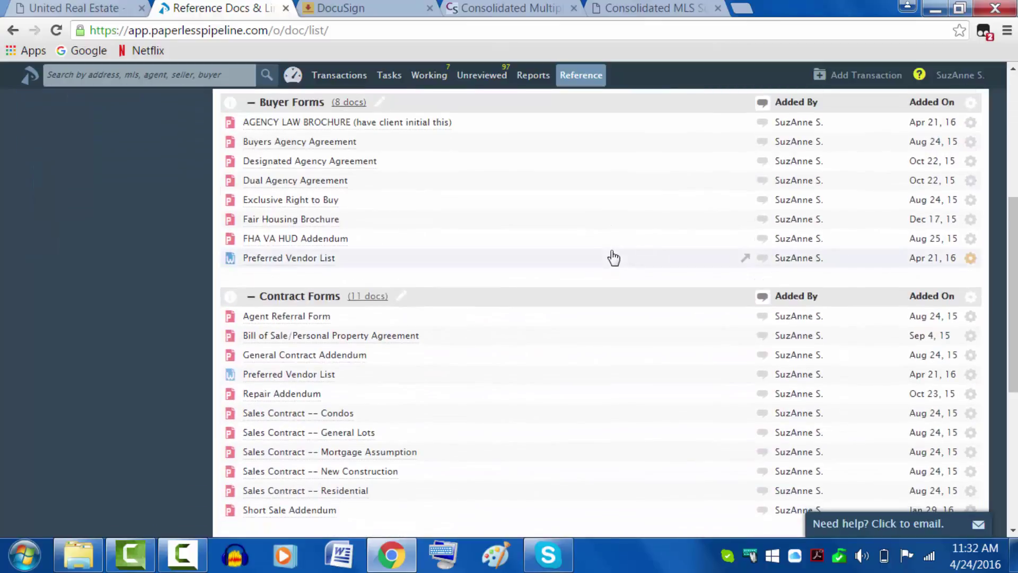
scroll(614, 258, "down", 3)
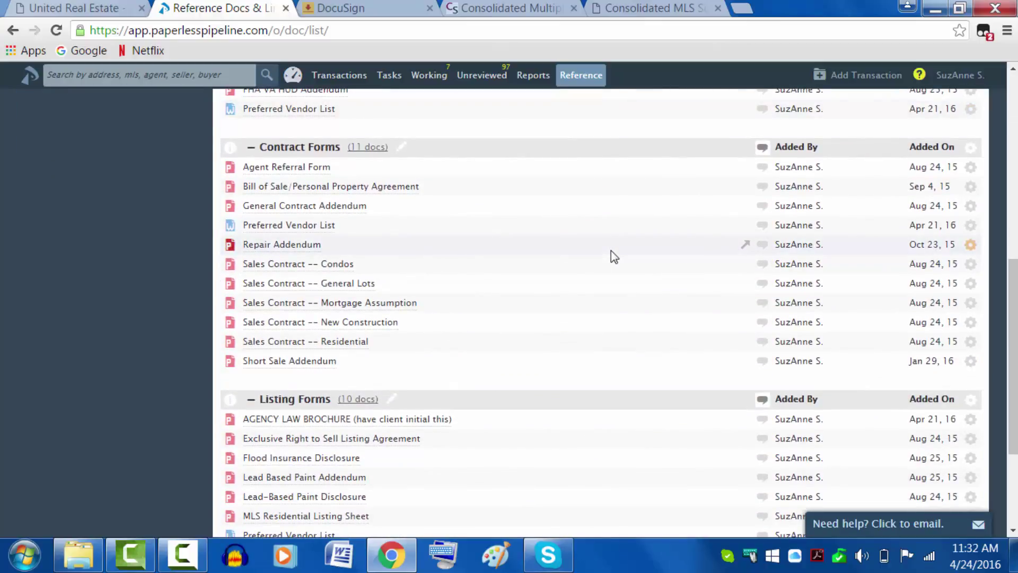
scroll(610, 251, "down", 3)
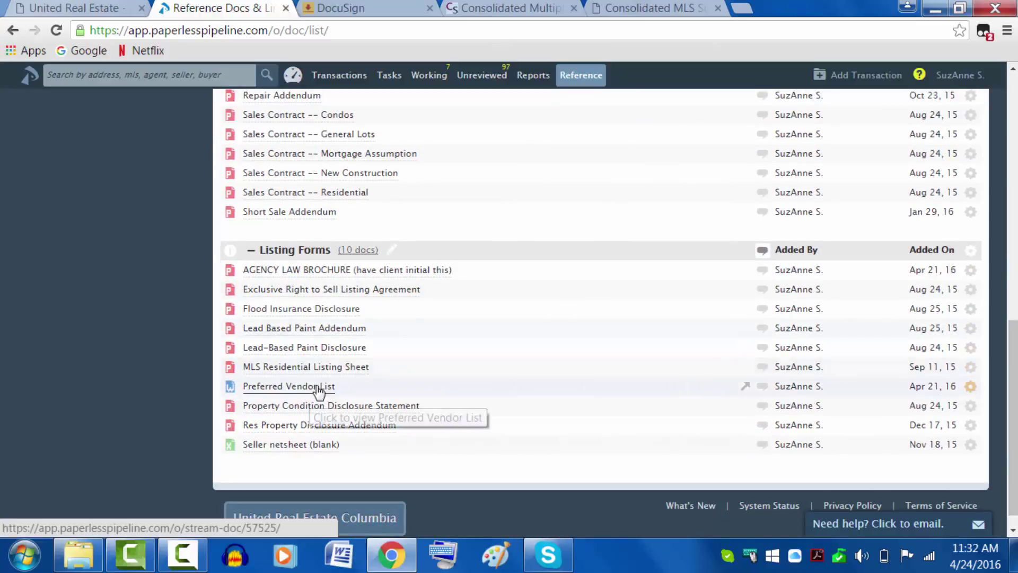
scroll(421, 297, "up", 3)
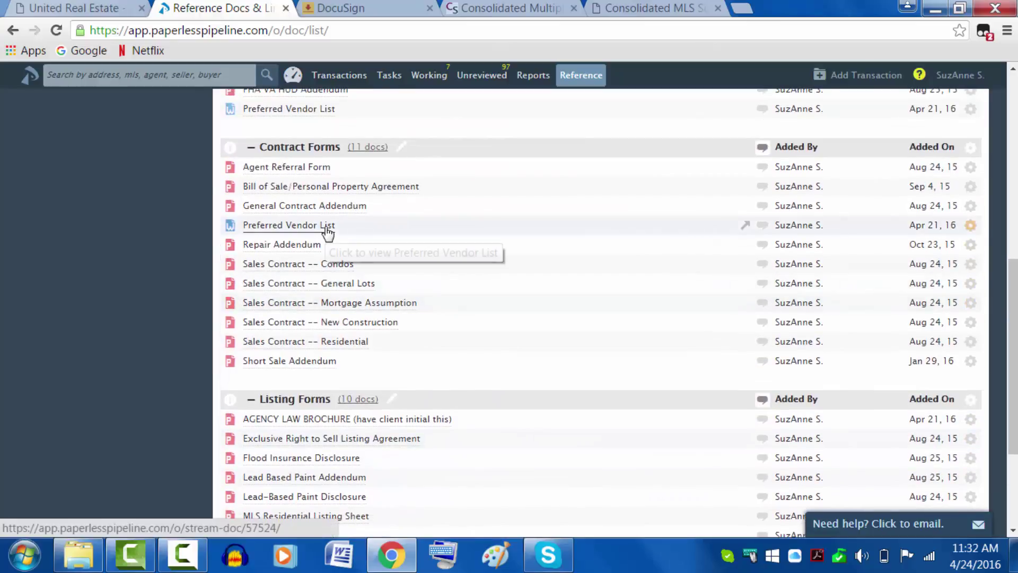
scroll(527, 313, "up", 6)
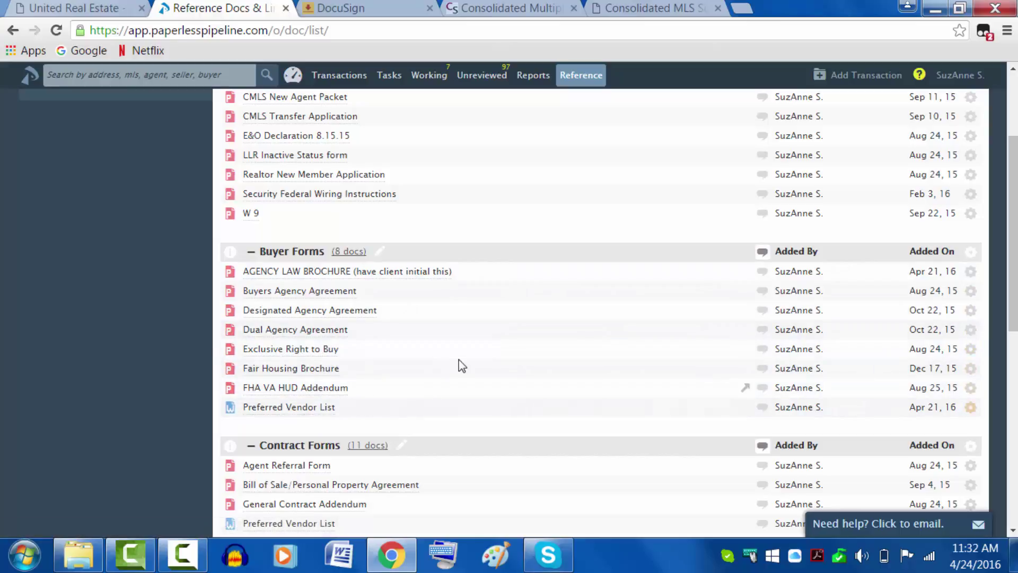
scroll(510, 353, "up", 3)
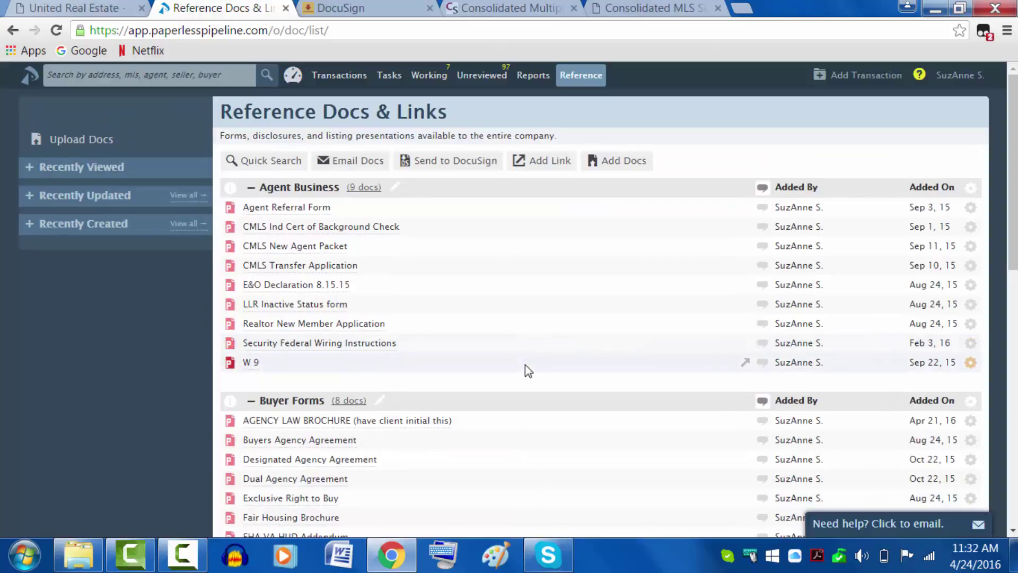
scroll(525, 364, "down", 3)
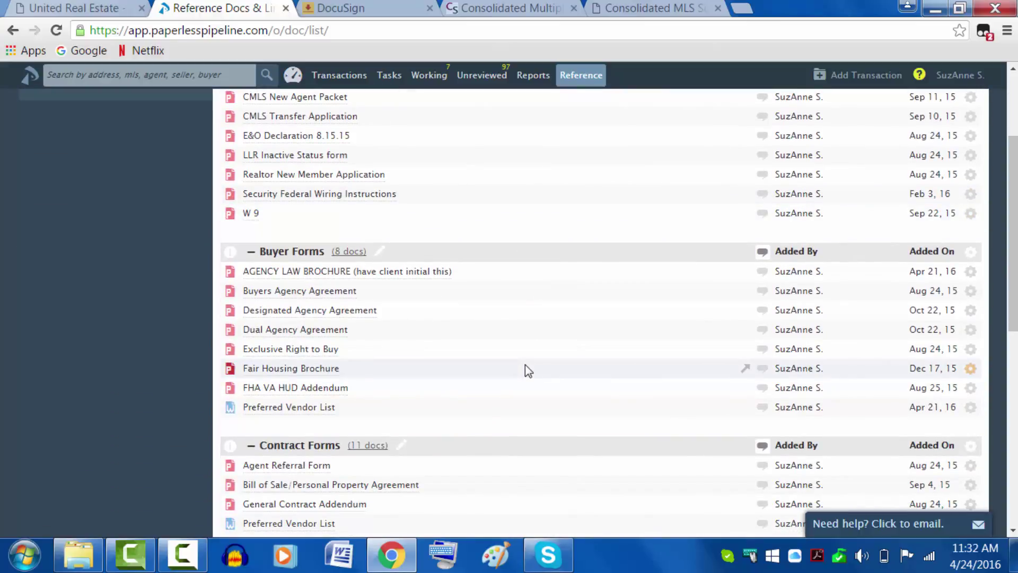
Step: Preview the AGENCY LAW BROCHURE and view its original PDF before closing it
left_click(341, 271)
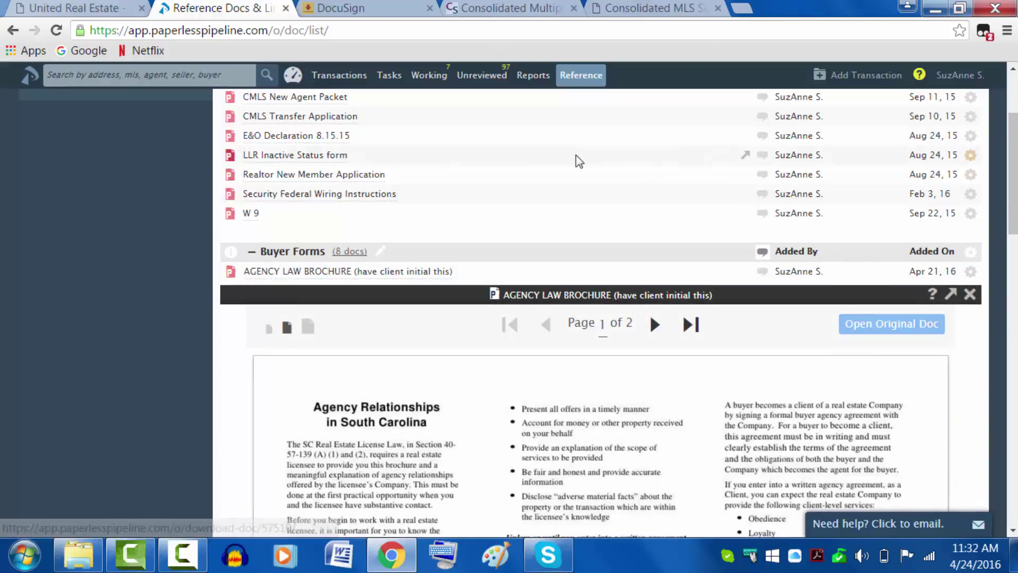
left_click(875, 330)
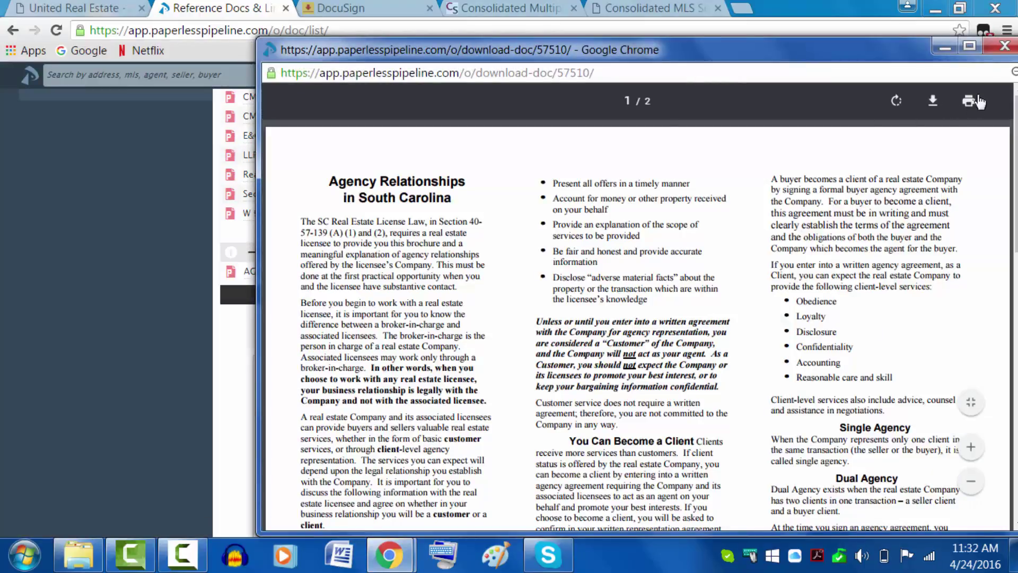
left_click(1004, 48)
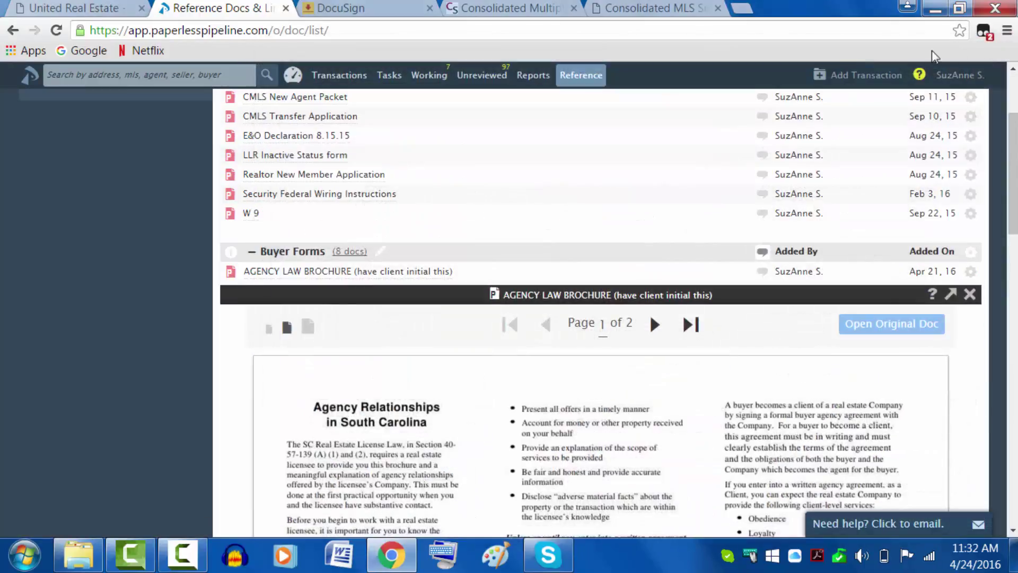
scroll(582, 262, "up", 3)
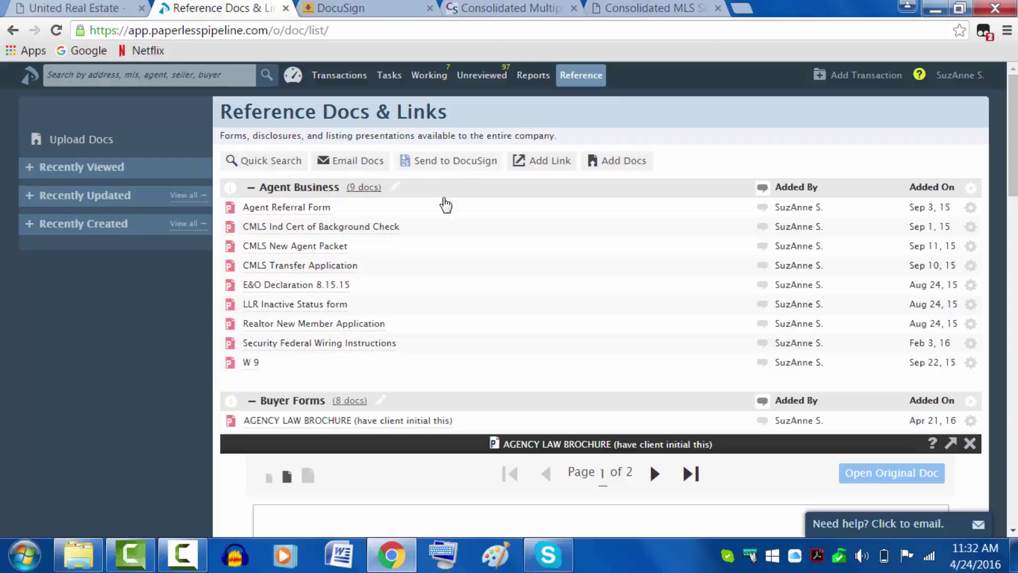
Step: Under Send to DocuSign, tick AGENCY LAW BROCHURE, Buyers Agency Agreement and Sales Contract -- Residential
left_click(469, 168)
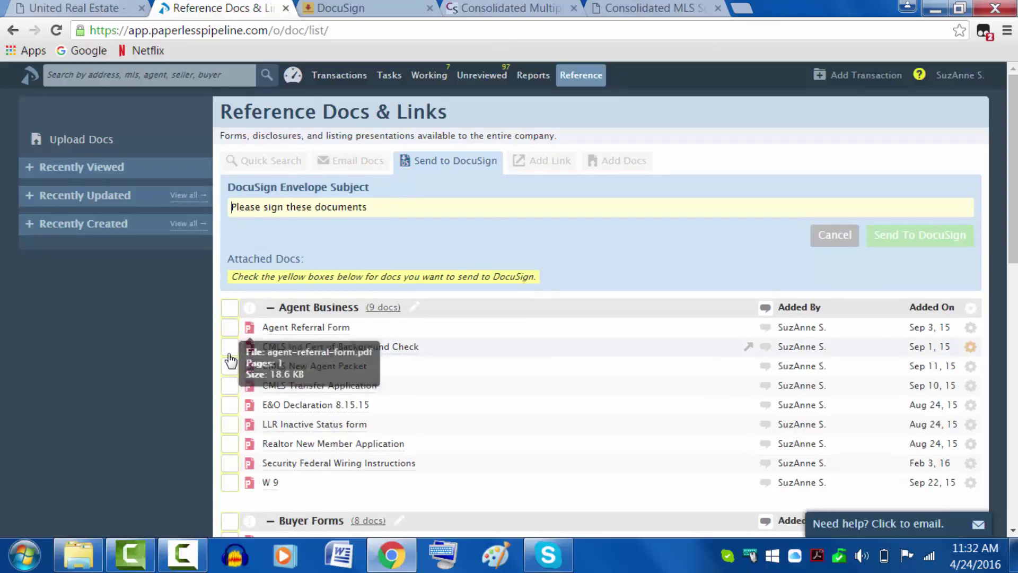
scroll(227, 354, "down", 3)
scroll(225, 353, "down", 9)
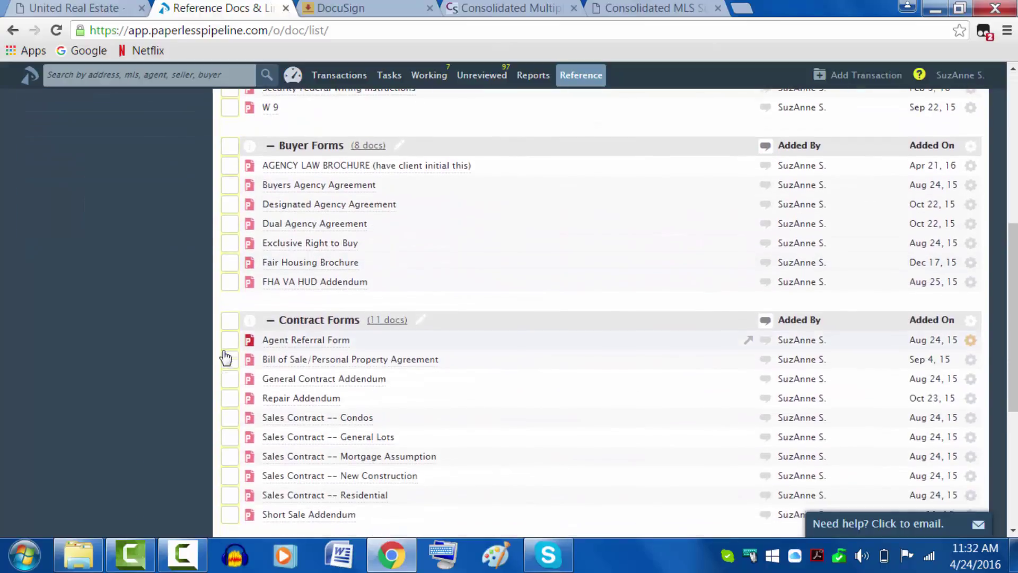
scroll(463, 306, "up", 3)
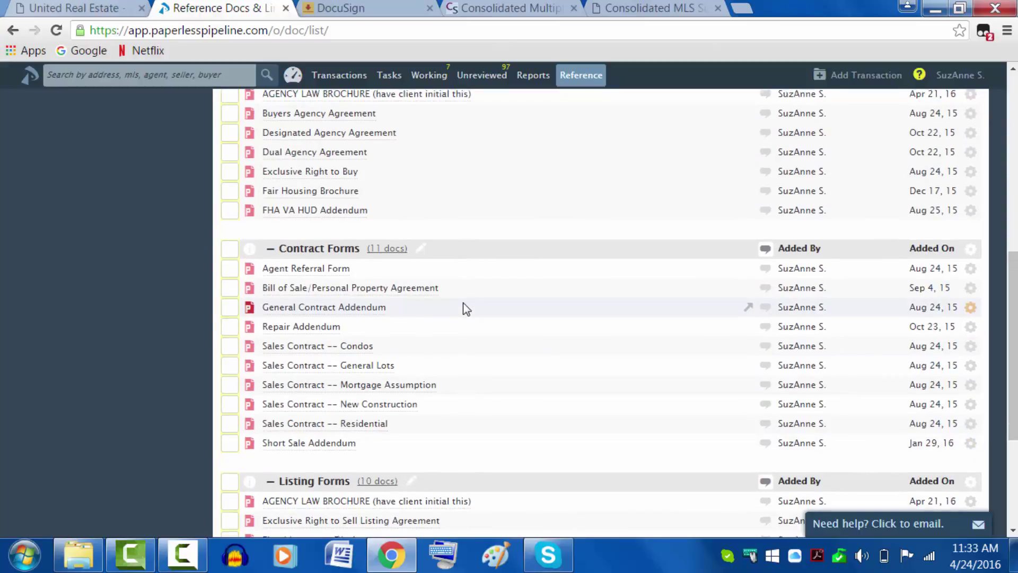
scroll(463, 304, "up", 4)
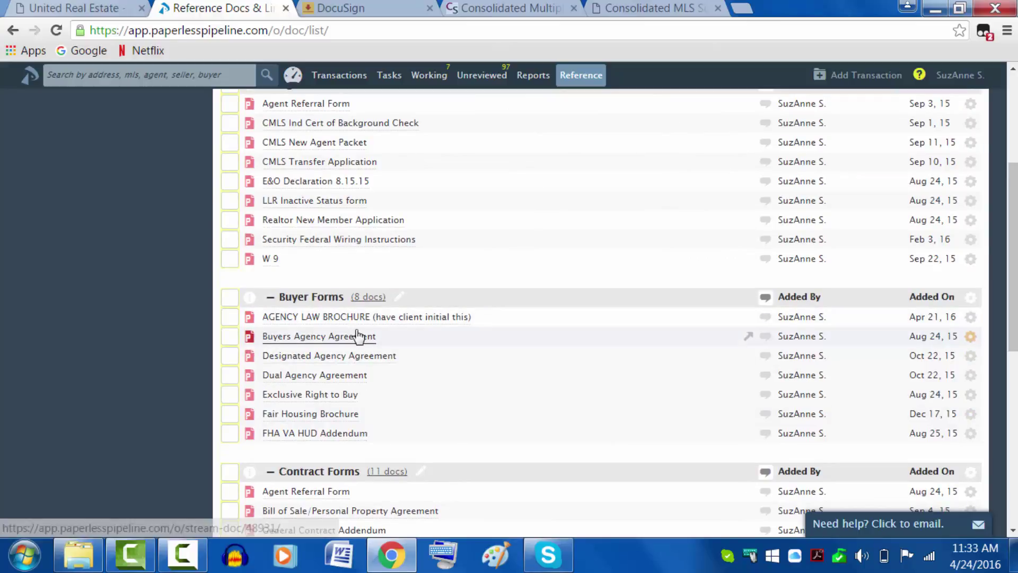
left_click(228, 318)
left_click(229, 332)
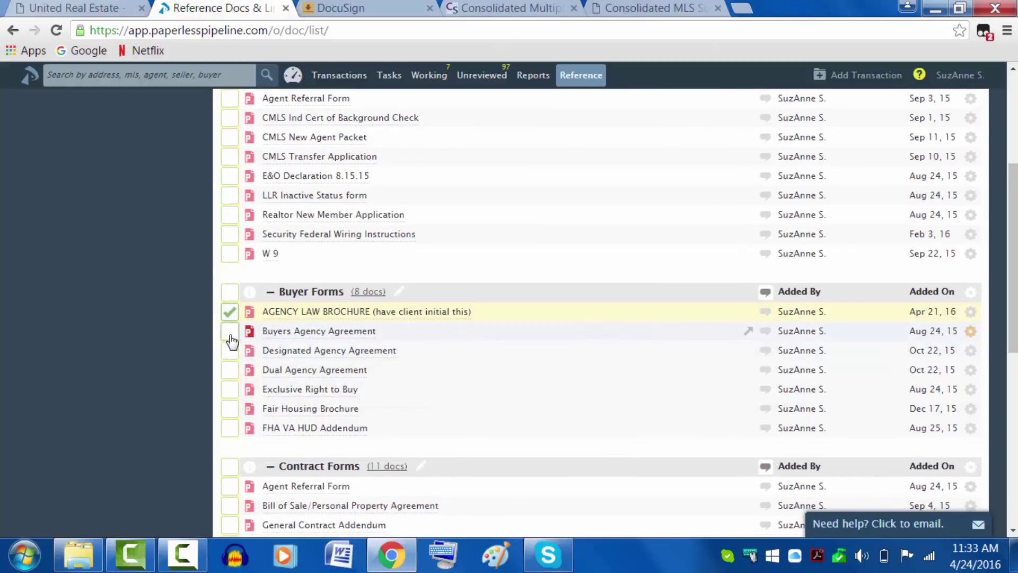
scroll(513, 374, "down", 4)
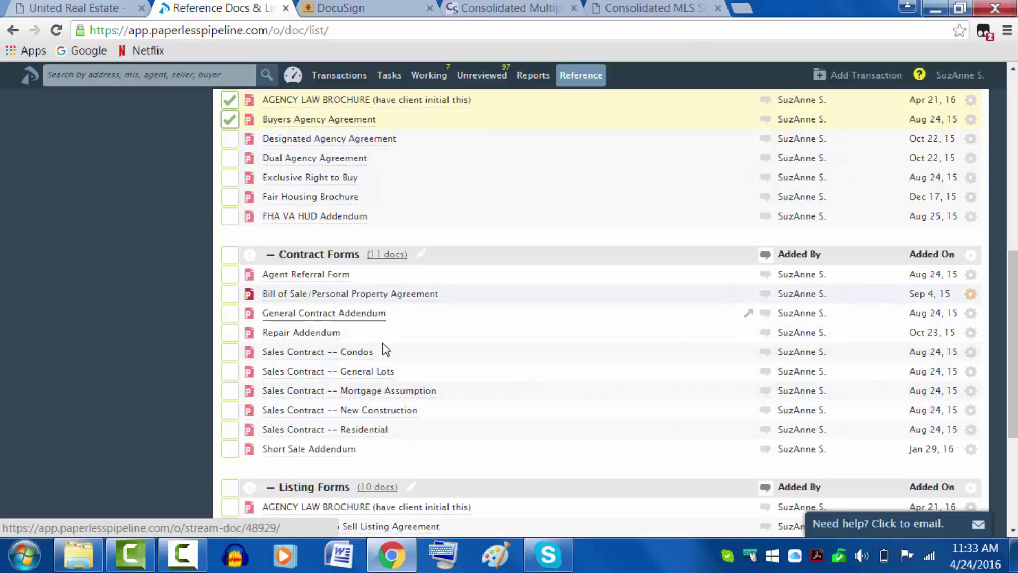
left_click(230, 429)
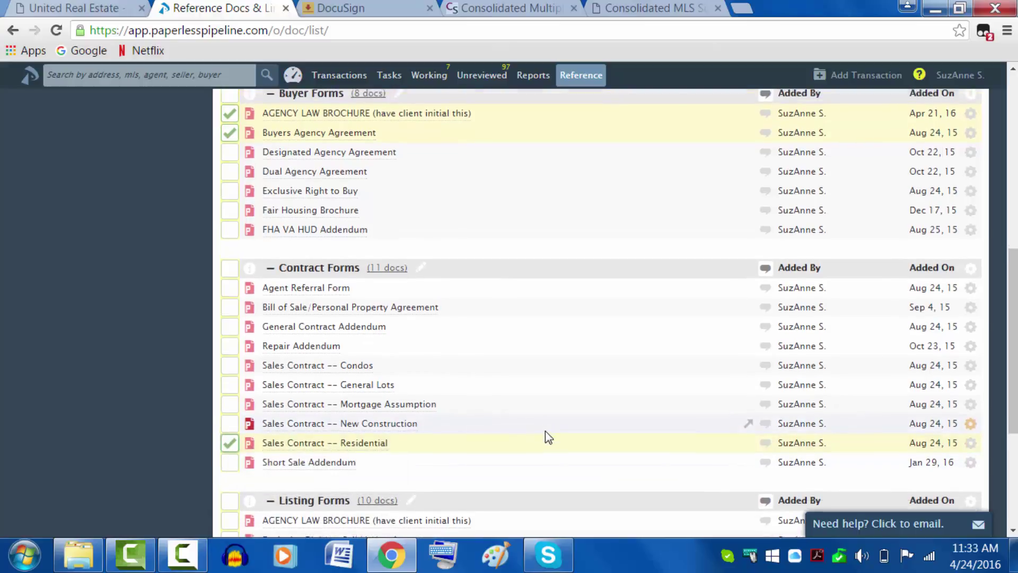
scroll(545, 431, "up", 5)
Step: Send the three forms to DocuSign with envelope subject 'Offer on Sesame Street' and view the confirmation
left_click_drag(382, 130, 172, 128)
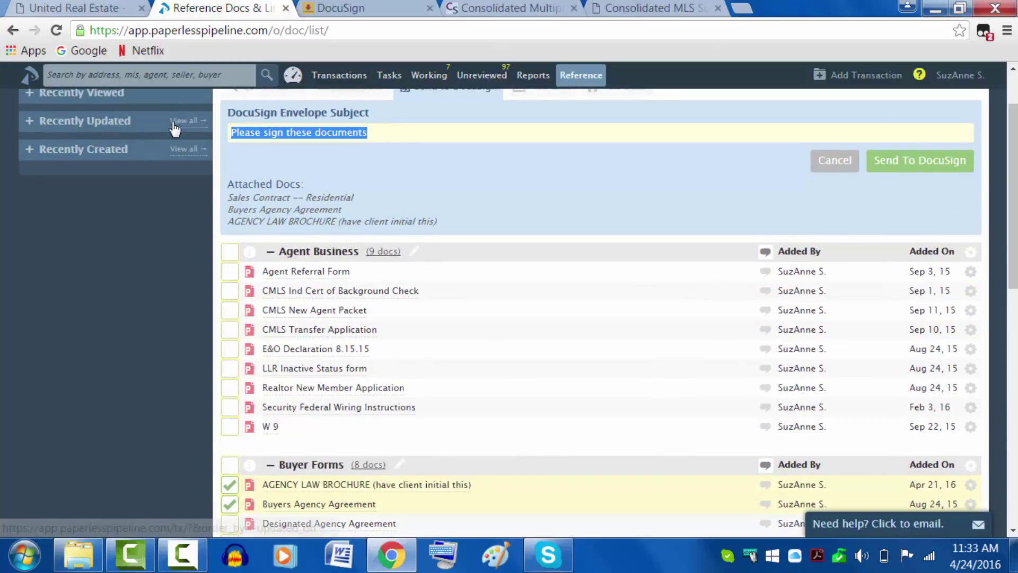
type("Offer on Sesame Street")
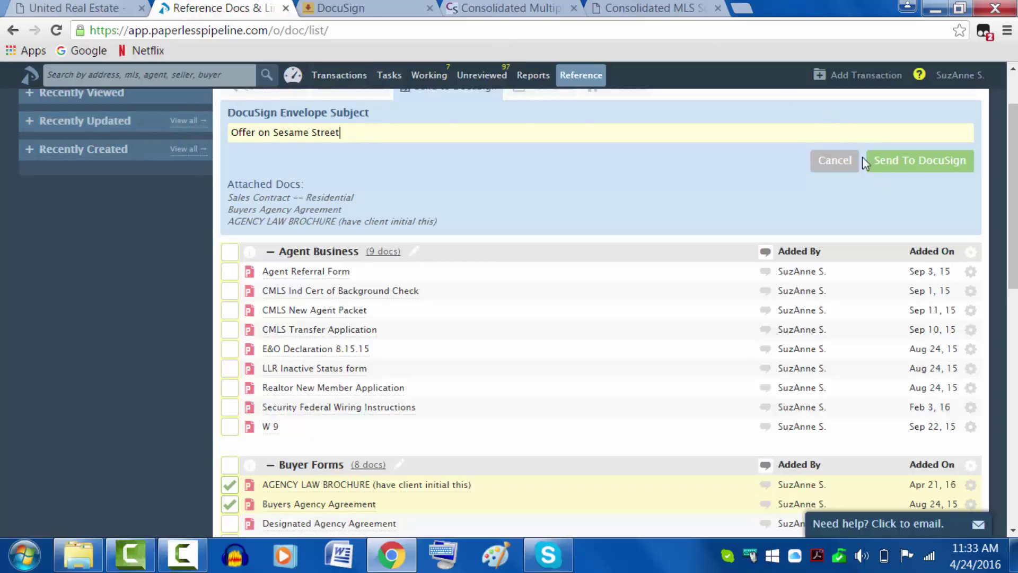
left_click(896, 169)
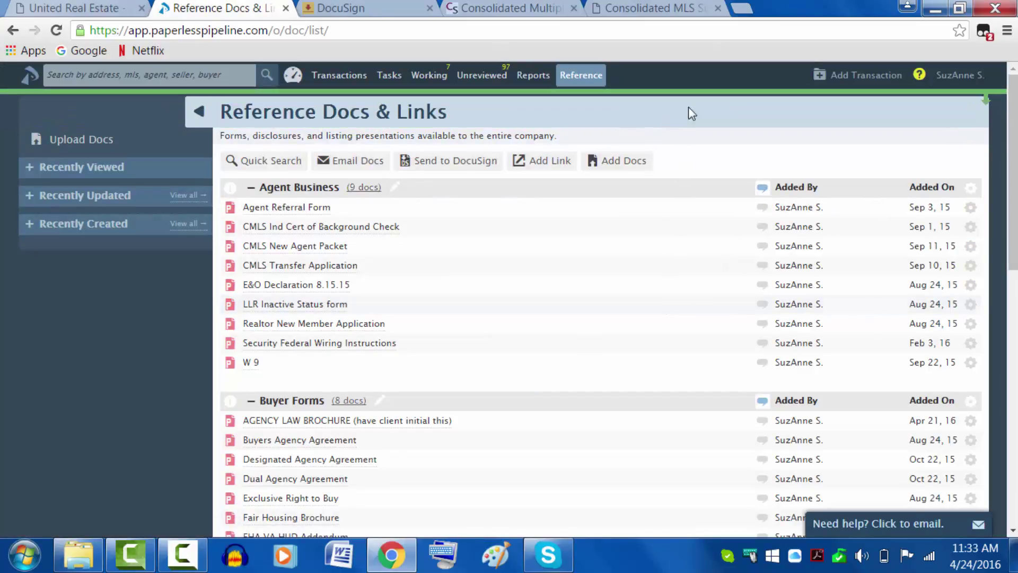
left_click(985, 110)
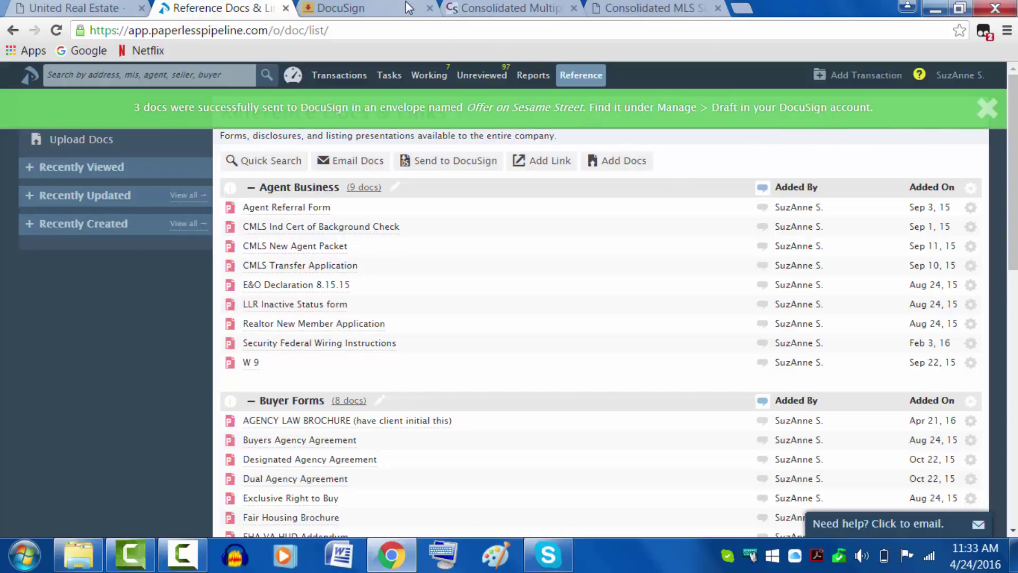
Step: In DocuSign, load the new home experience, then switch back to Classic from the account menu
left_click(399, 13)
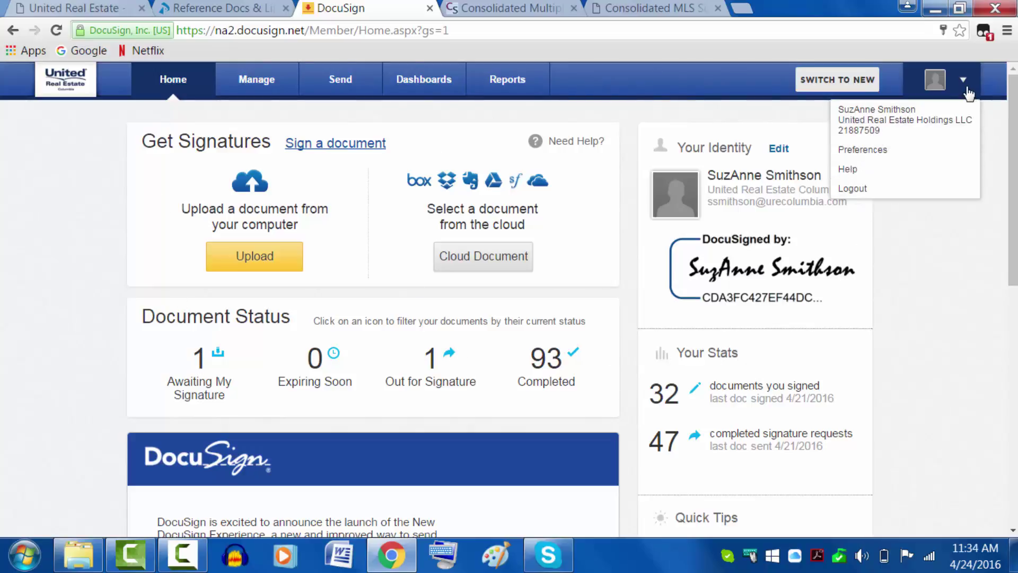
left_click(854, 81)
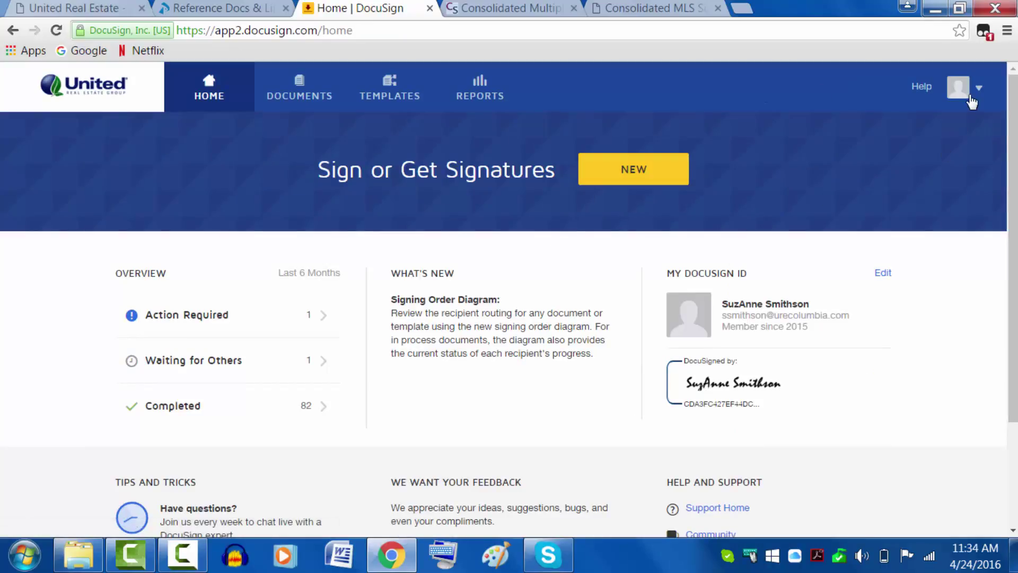
left_click(972, 98)
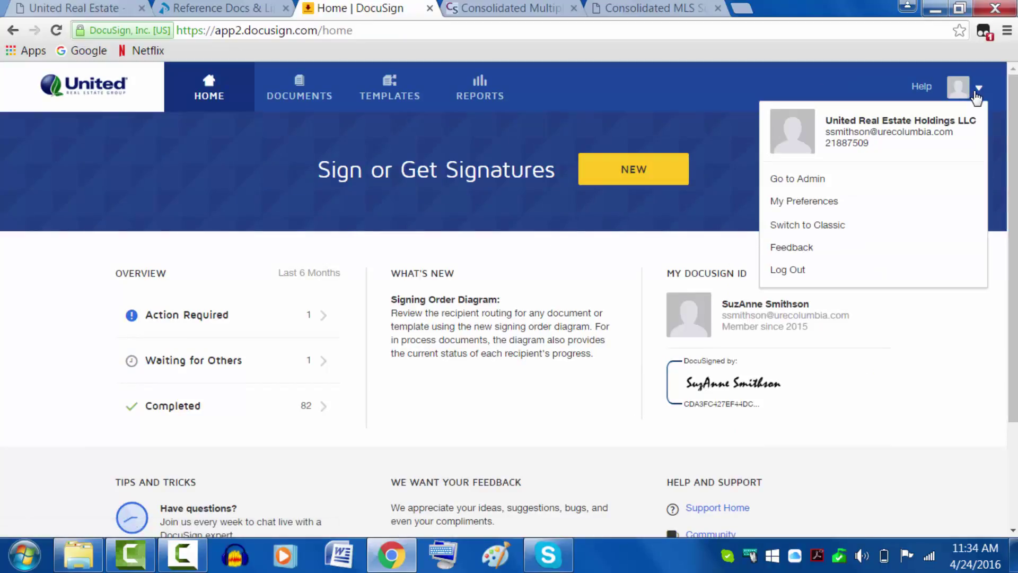
left_click(827, 225)
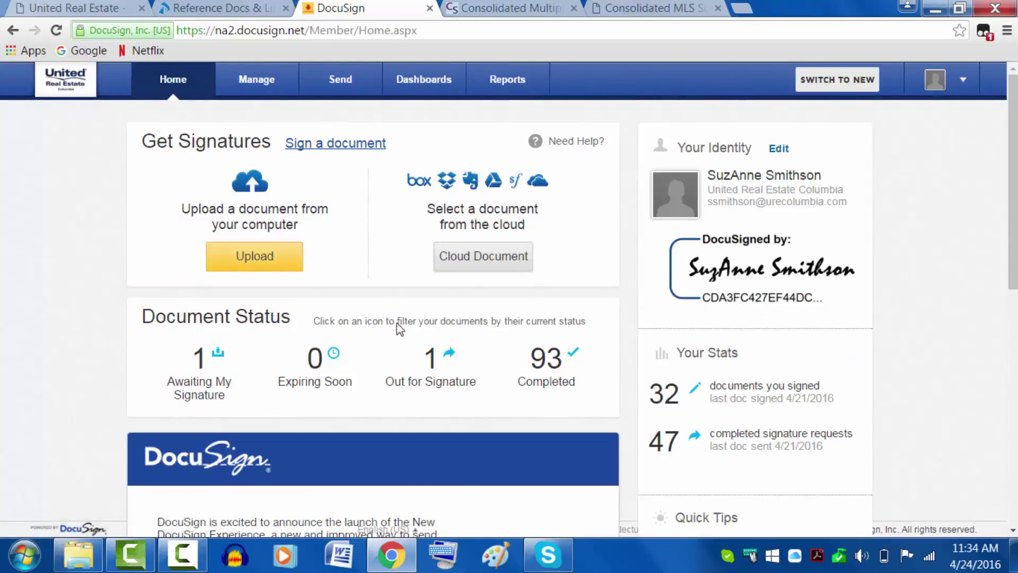
Step: Under Manage, open the Draft folder and the 'Offer on Sesame Street' envelope
left_click(254, 80)
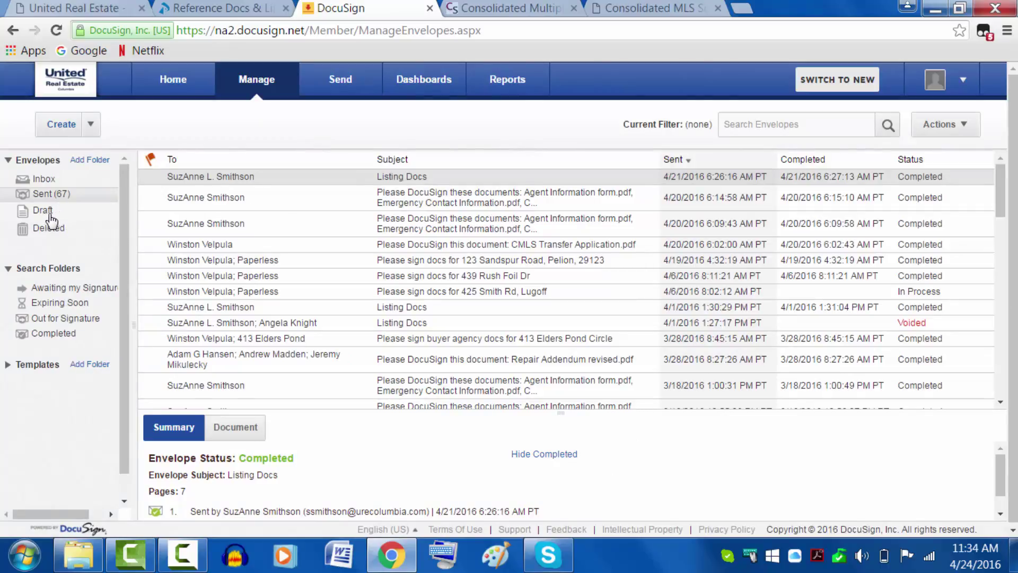
left_click(44, 211)
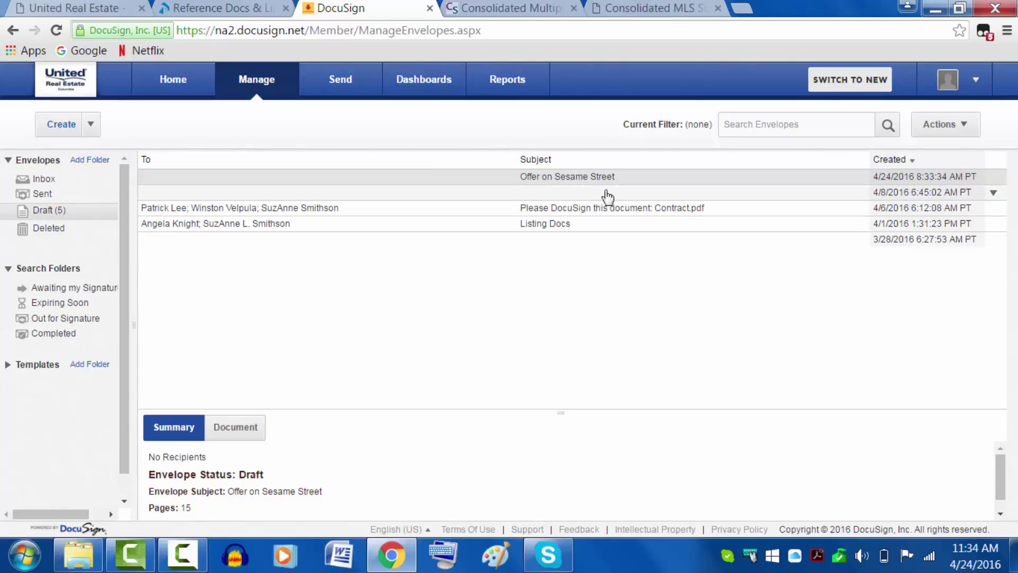
left_click(578, 180)
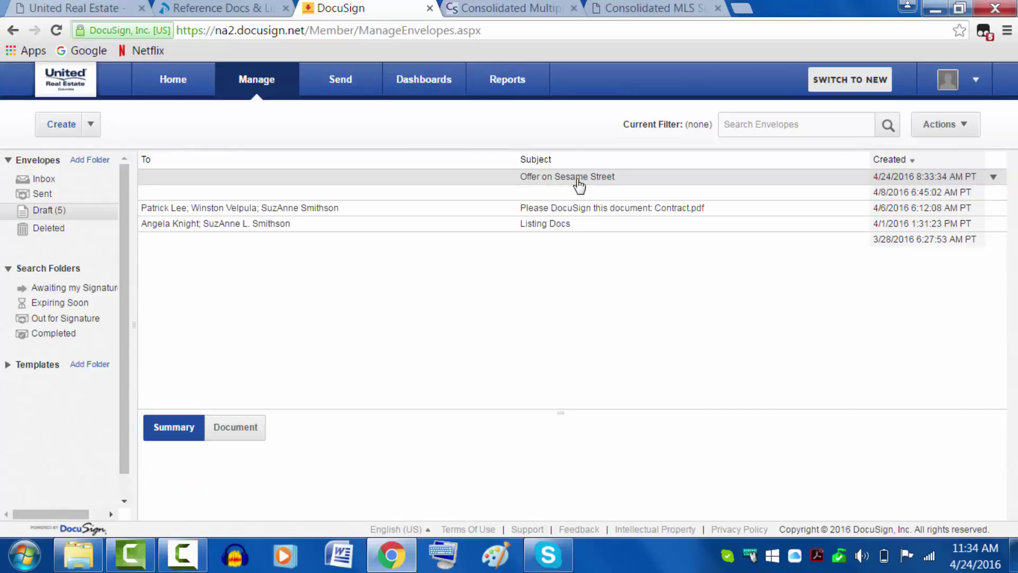